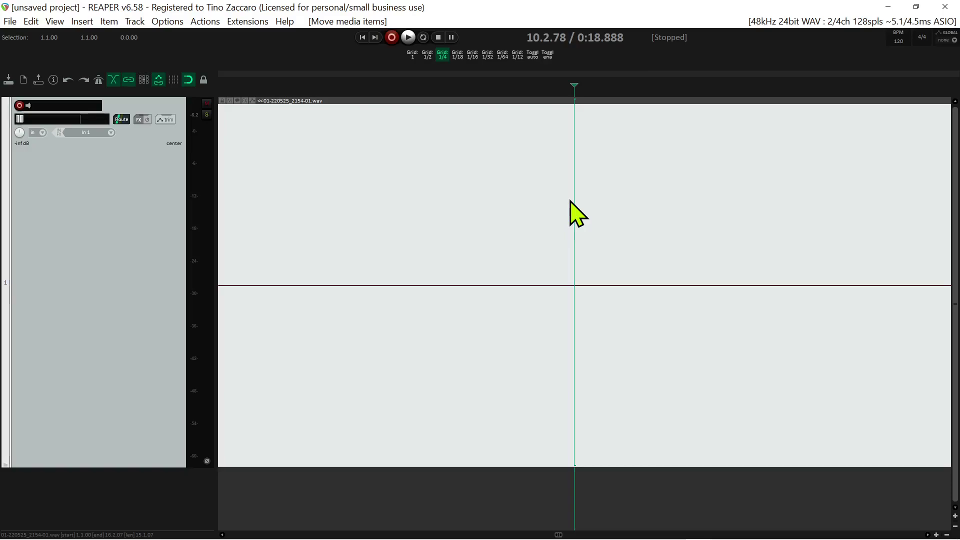
Split the audio item, then drag the right piece to test a gap, a crossfade overlap, and a separation
key("s")
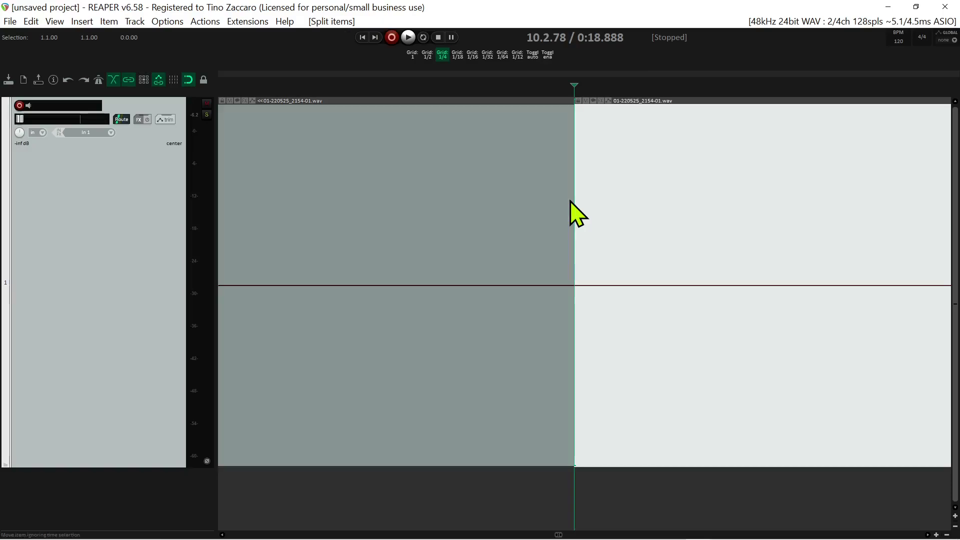
left_click_drag(628, 205, 725, 206)
left_click_drag(874, 199, 557, 205)
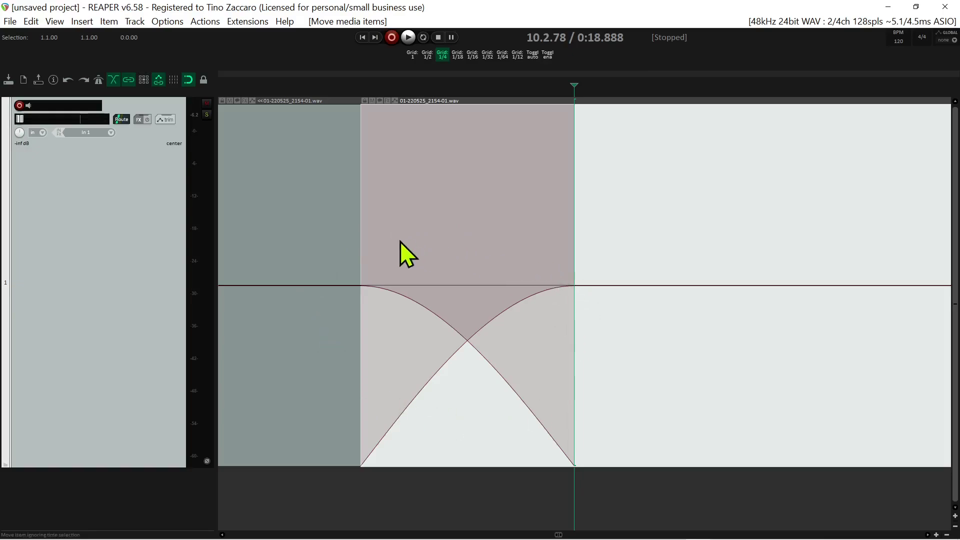
left_click_drag(613, 223, 922, 199)
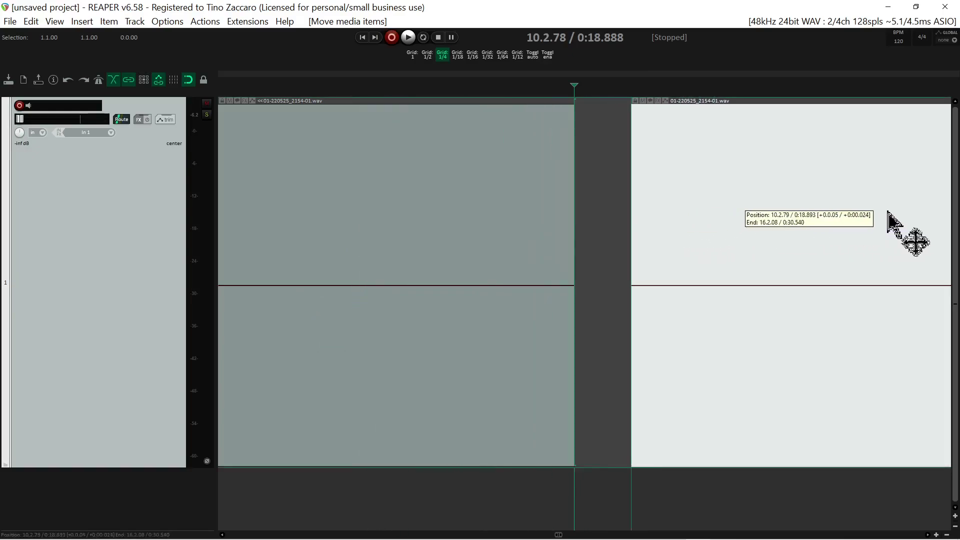
Turn off auto-crossfade from the toolbar and undo the last two item moves
left_click(113, 78)
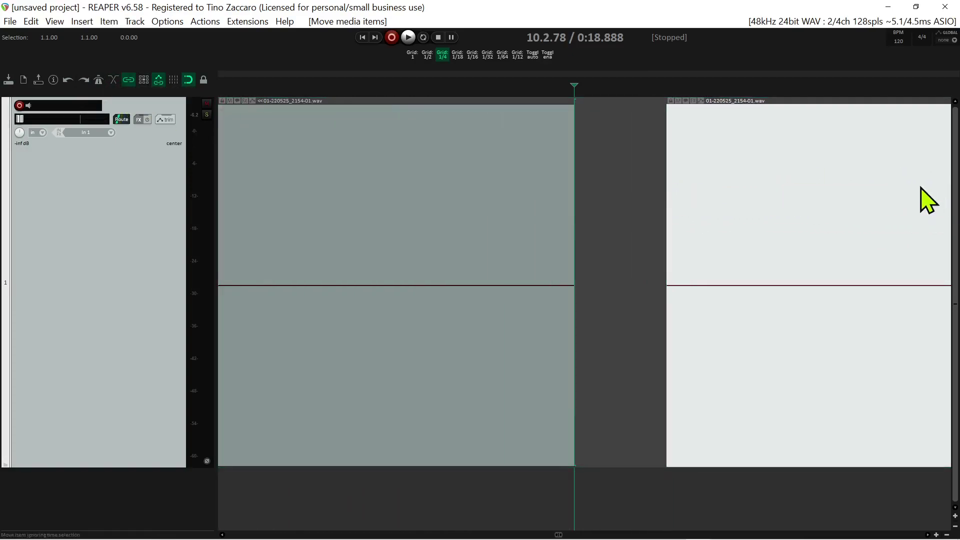
key("ctrl+z")
key("ctrl+z")
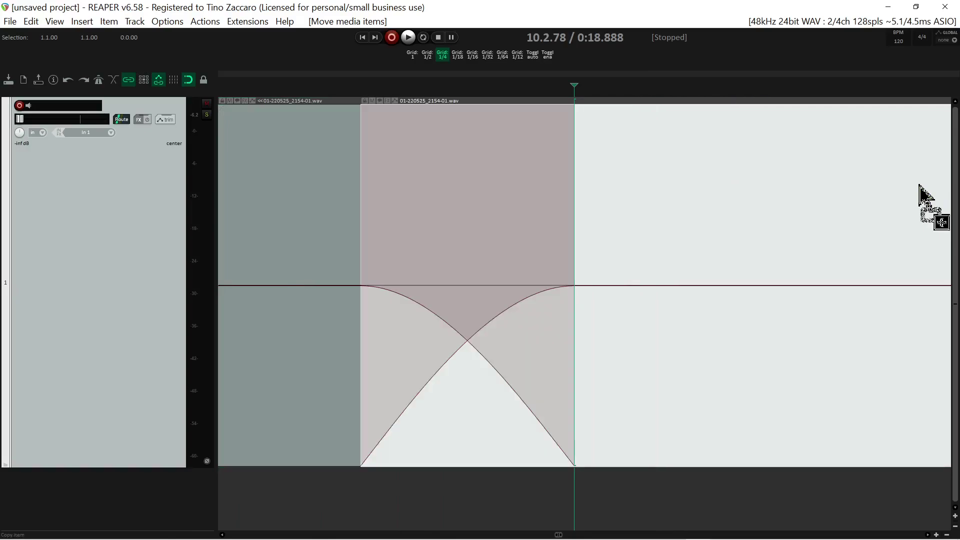
key("ctrl+z")
key("ctrl+z")
key("ctrl+z")
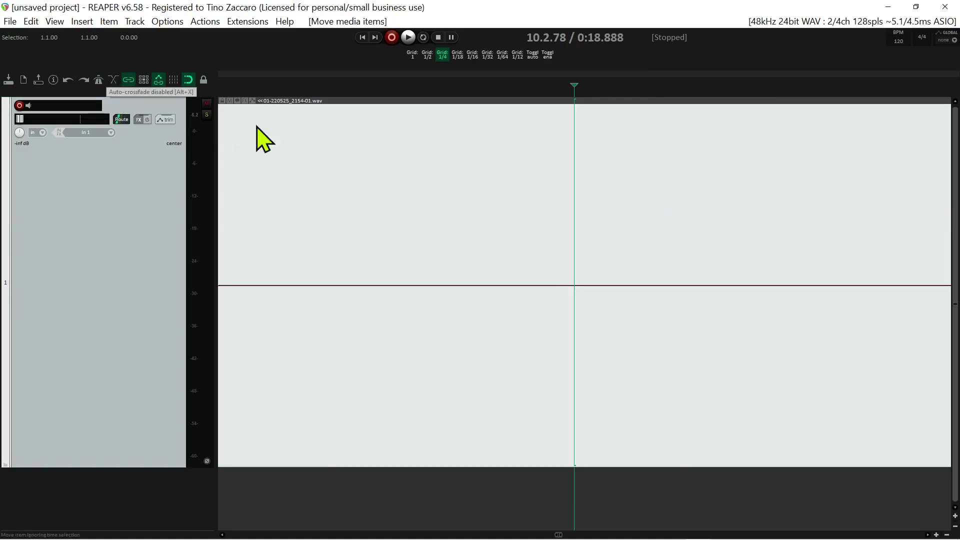
Place the edit cursor in the 01-220525_2154-01.wav item and enable auto-crossfade on split with 'Toggle auto'
left_click(447, 198)
left_click(544, 176)
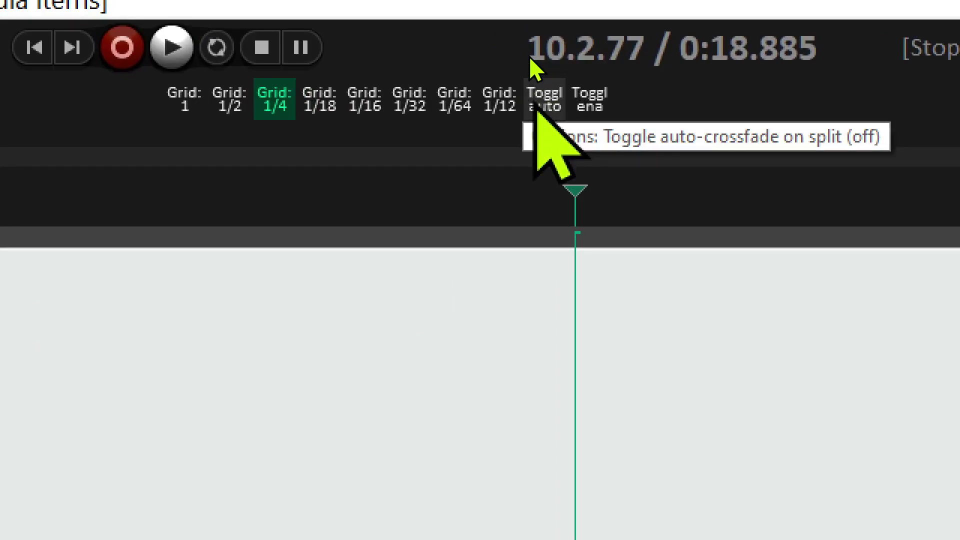
left_click(536, 106)
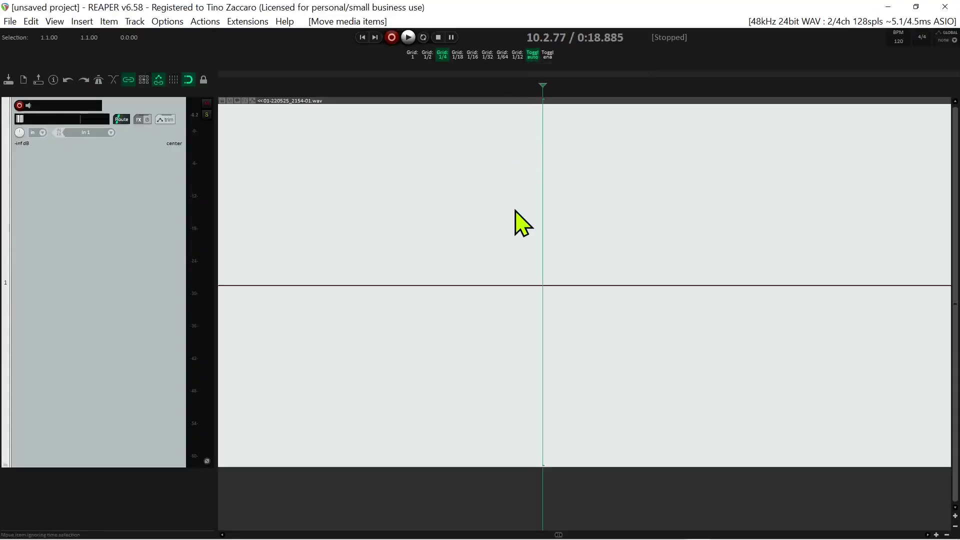
key("s")
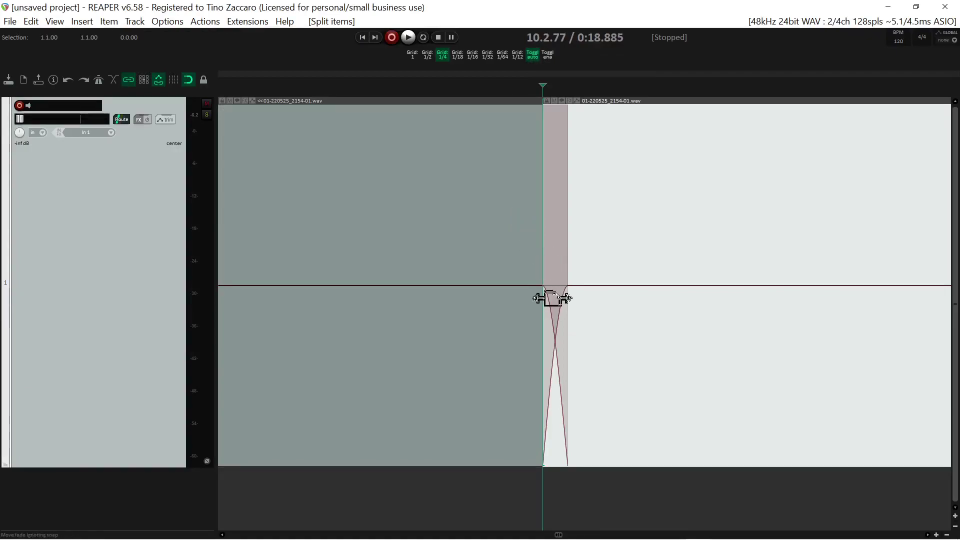
left_click_drag(540, 304, 557, 282)
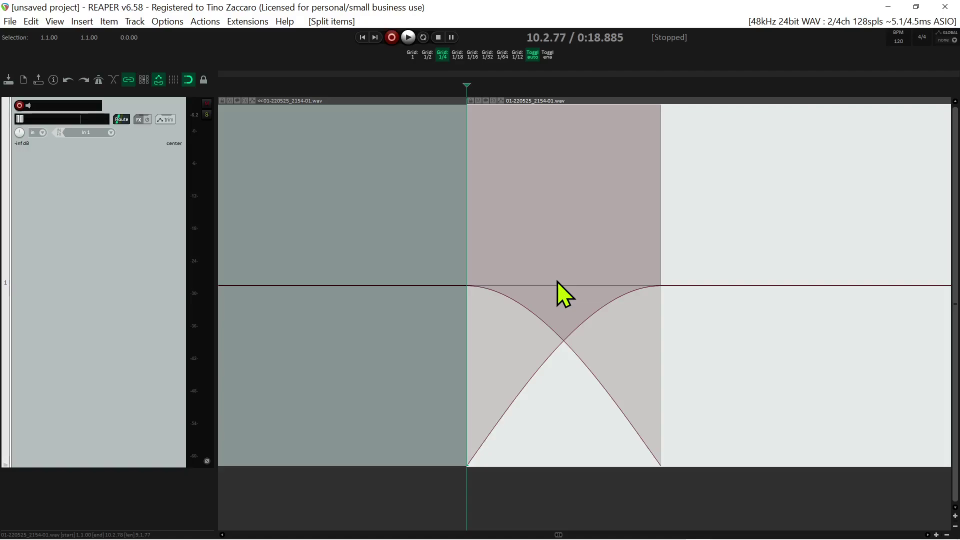
scroll(691, 261, "down", 6)
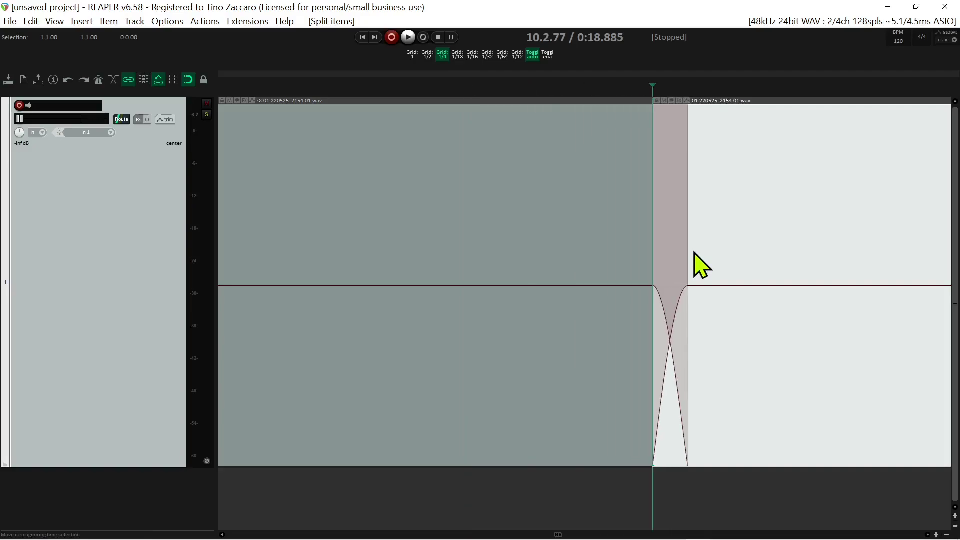
left_click(705, 194)
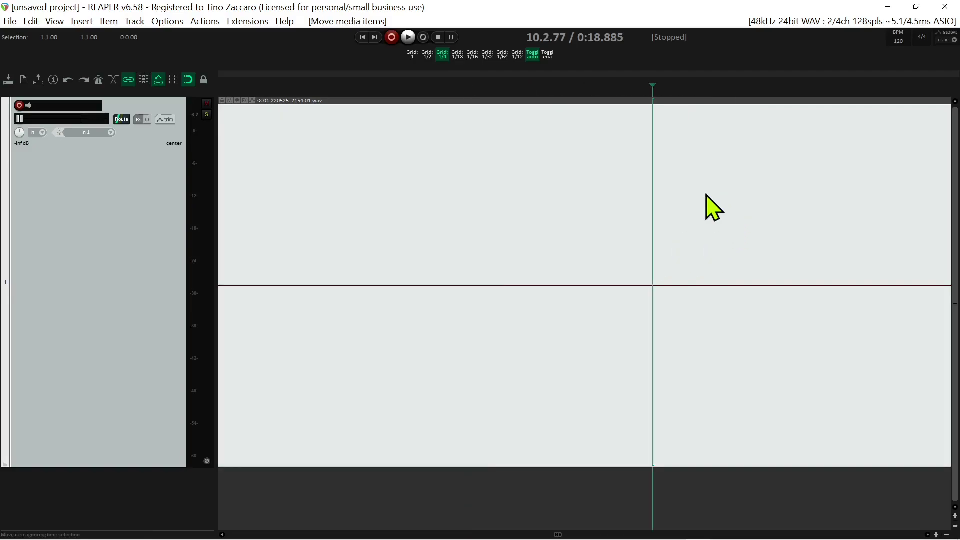
Disable auto-crossfade on split, enable default fades, test with a split and move, then undo
left_click(538, 56)
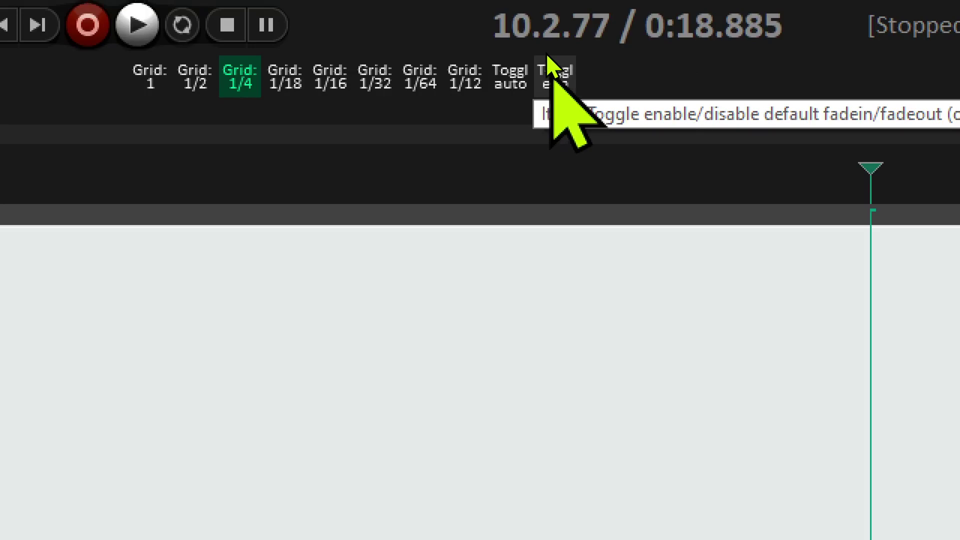
left_click(547, 56)
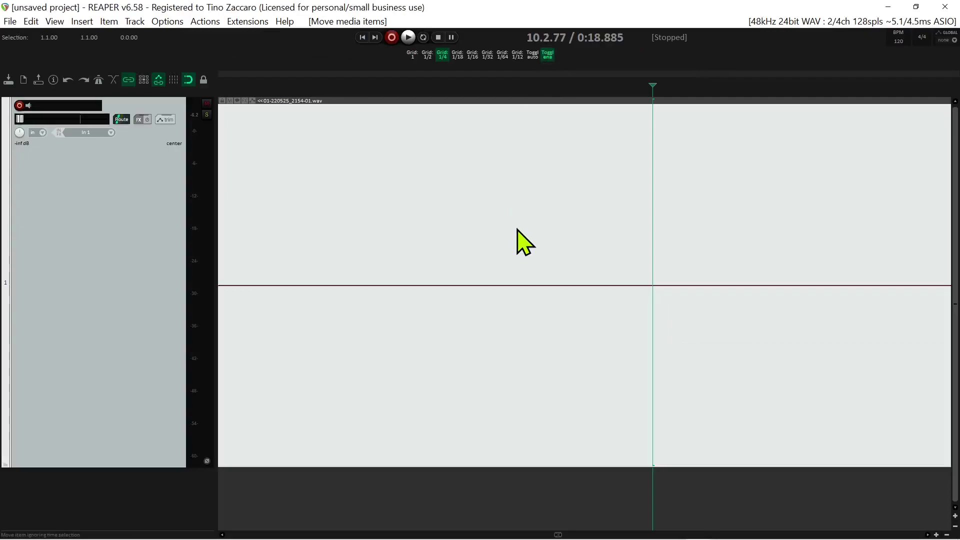
key("s")
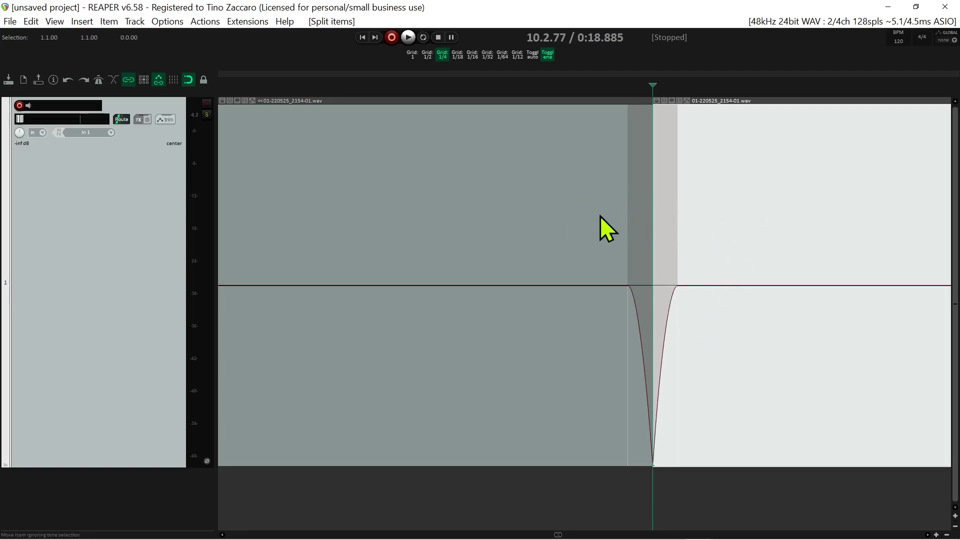
left_click_drag(741, 216, 849, 221)
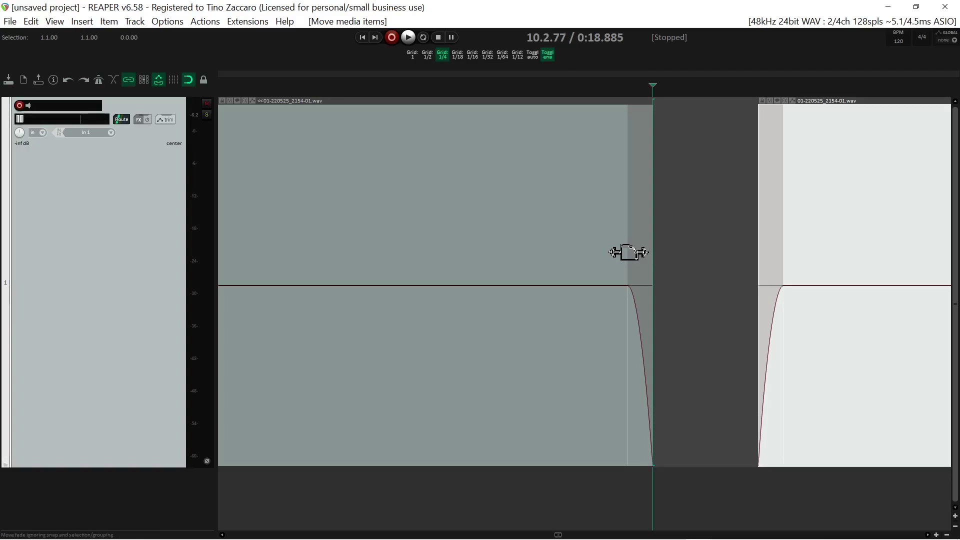
key("ctrl+z")
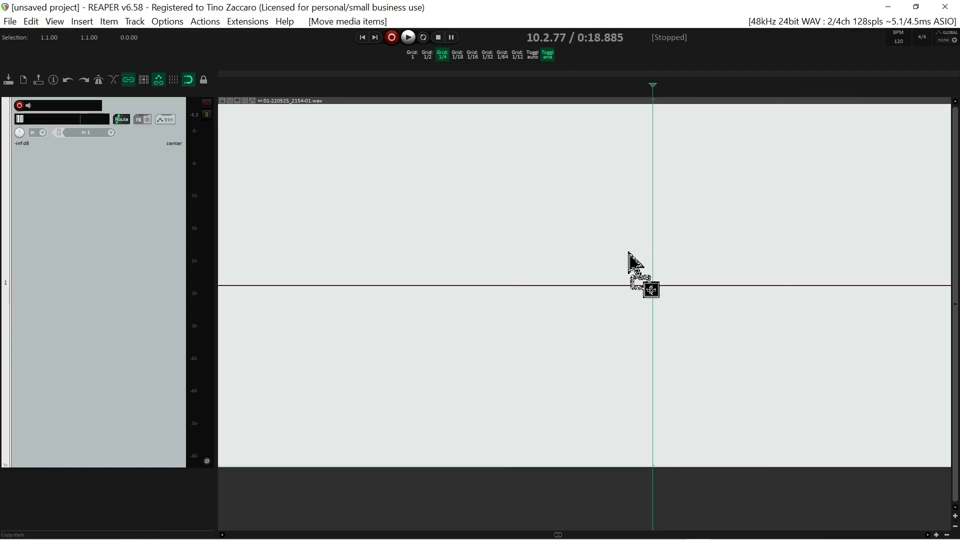
Open the Customize menus/toolbars dialog from the GRID toolbar's context menu
right_click(571, 49)
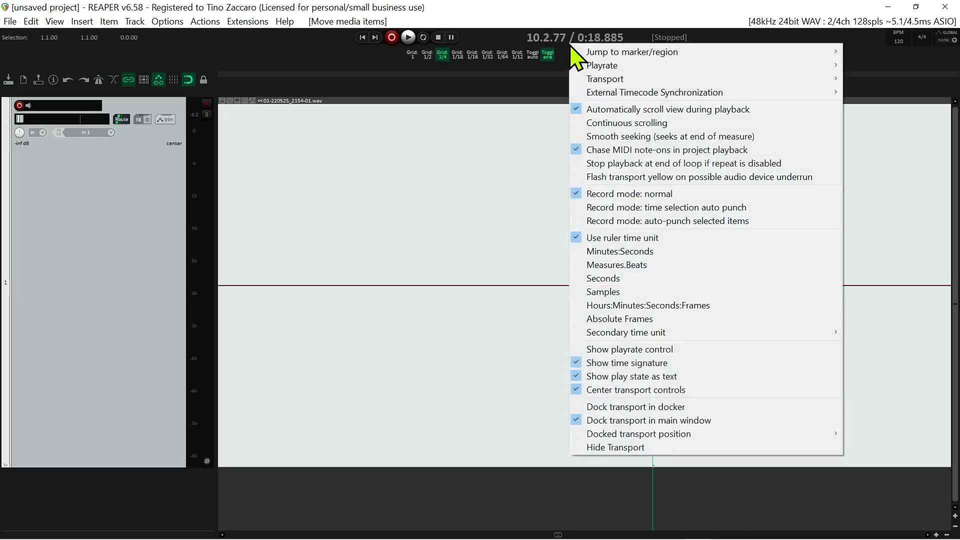
right_click(563, 51)
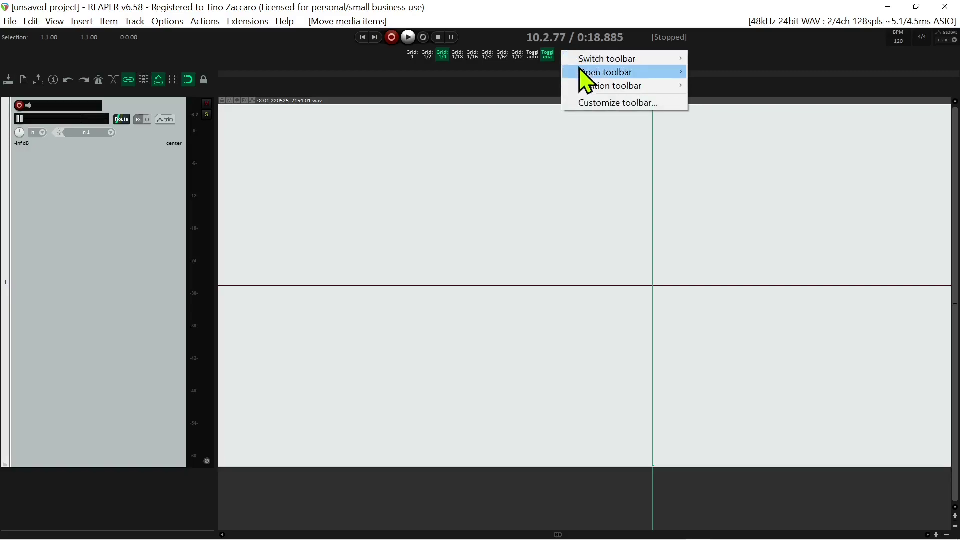
left_click(586, 104)
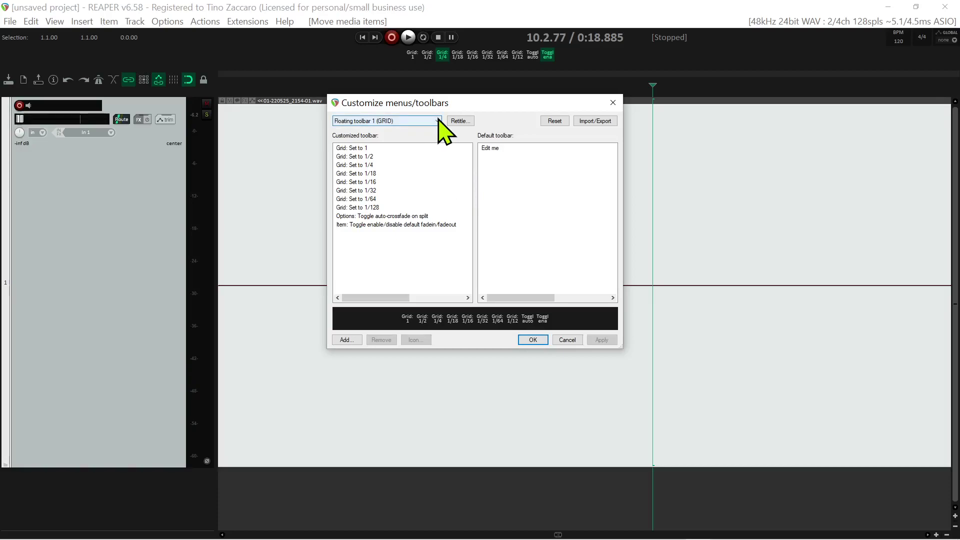
Keep Floating toolbar 1 (GRID) selected and open the Actions list with Add..
left_click(439, 121)
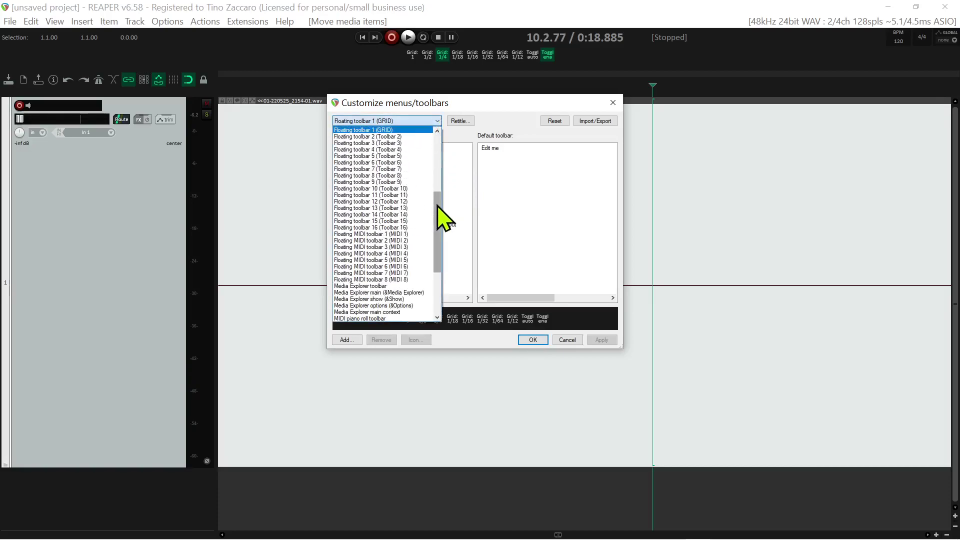
mouse_move(438, 205)
left_mouse_down()
mouse_move(442, 131)
mouse_move(431, 188)
left_mouse_up()
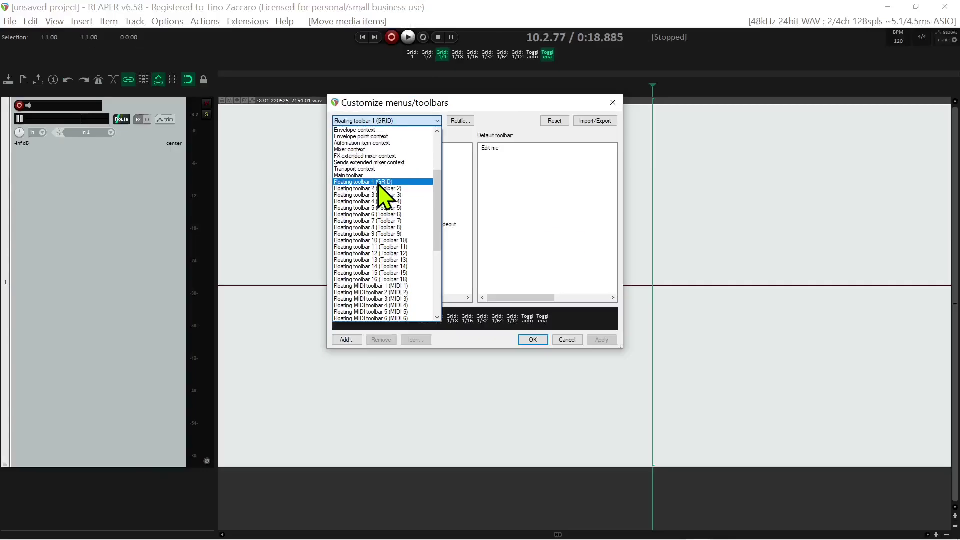
left_click(513, 194)
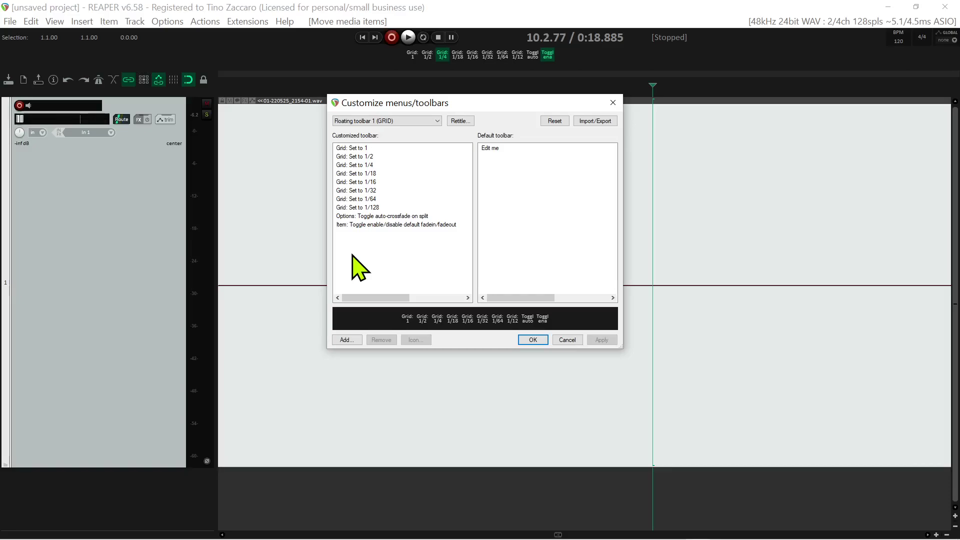
left_click(346, 339)
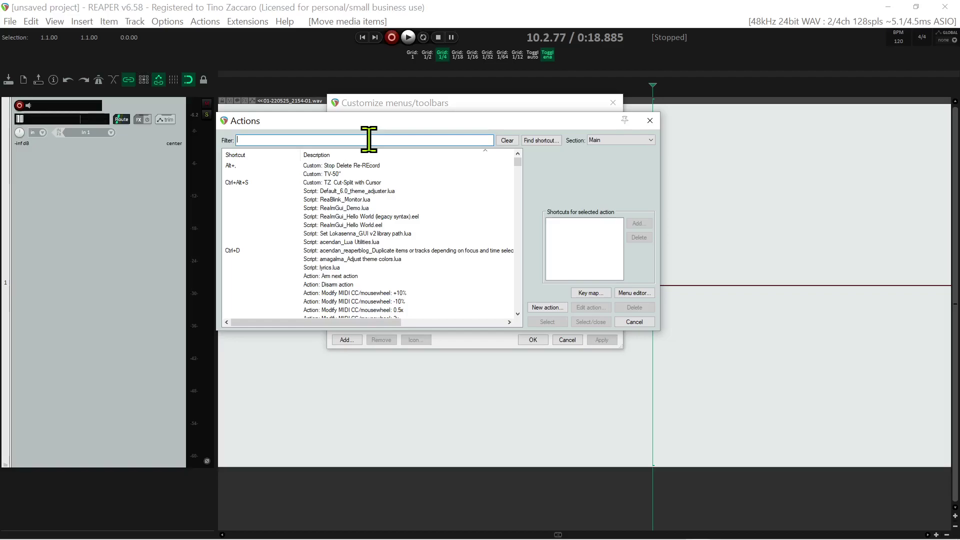
Filter for 'auto cross', select 'Options: Toggle auto-crossfade on split', and close the Actions list
type("auto")
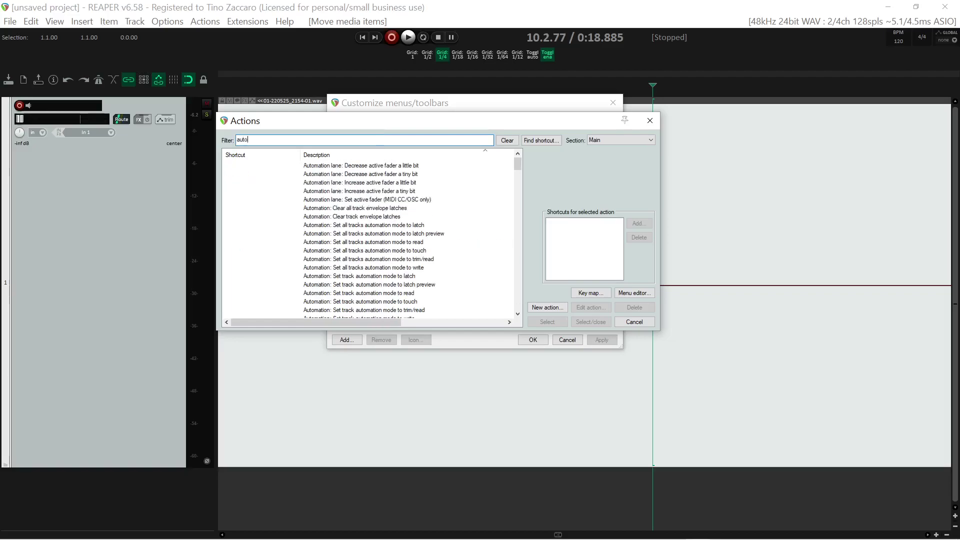
type(" cross")
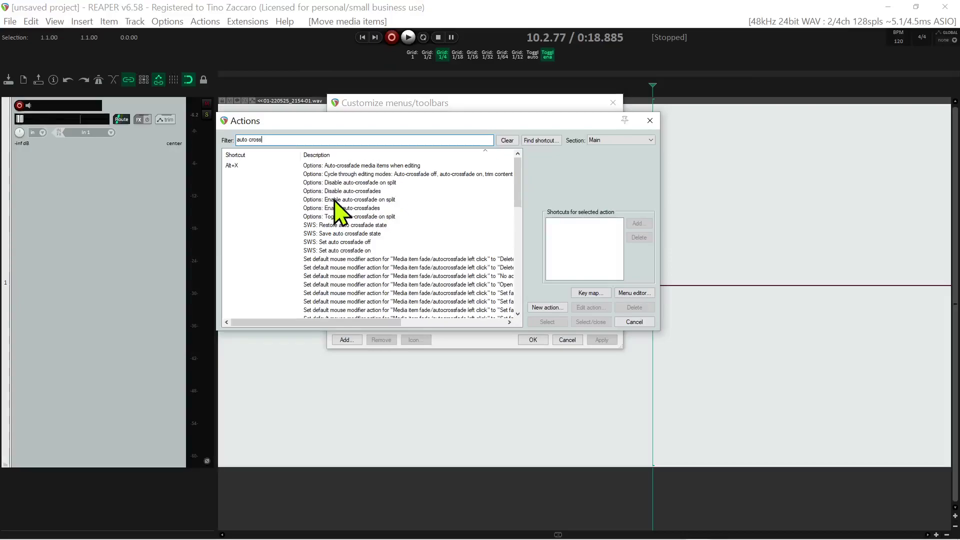
left_click(345, 217)
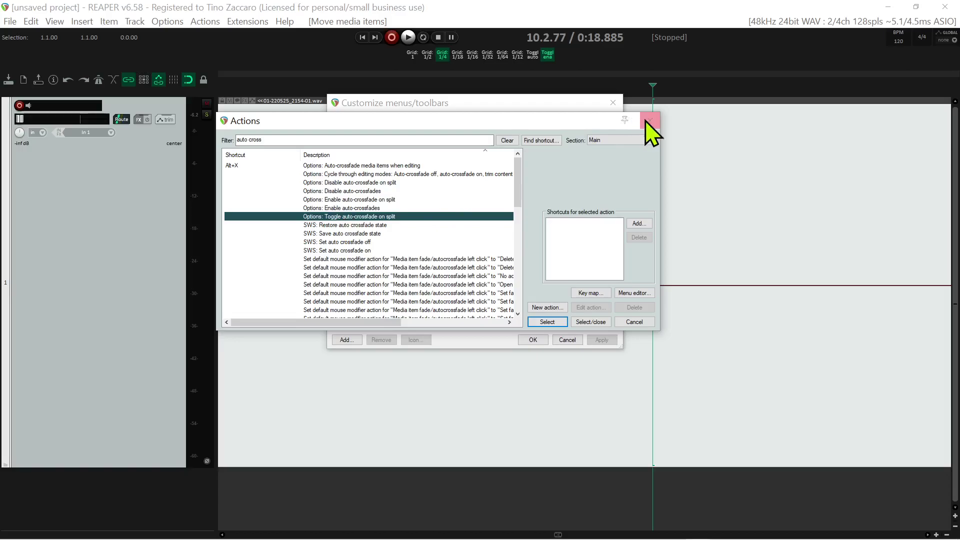
left_click(649, 122)
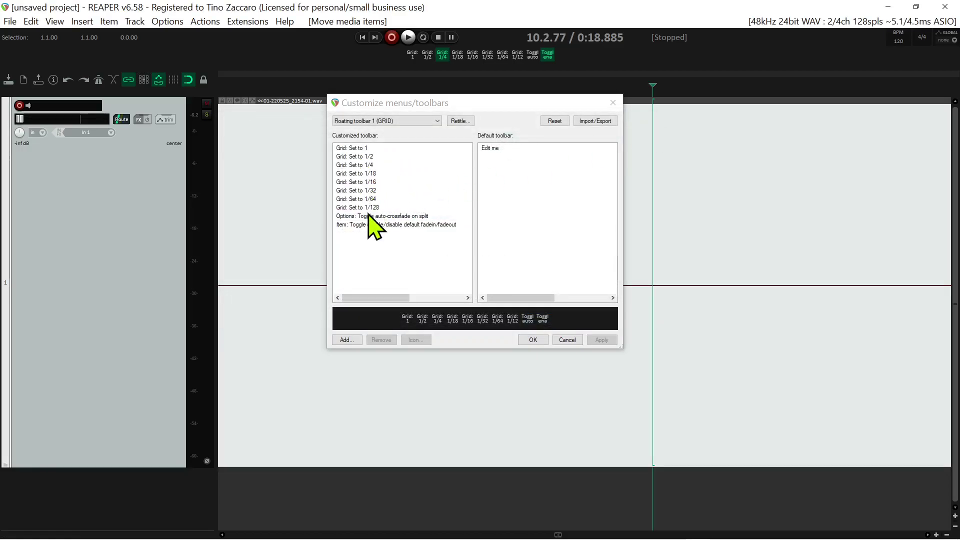
Close the Customize menus/toolbars dialog to return to the arrange view
left_click_drag(360, 216, 357, 217)
left_click(613, 103)
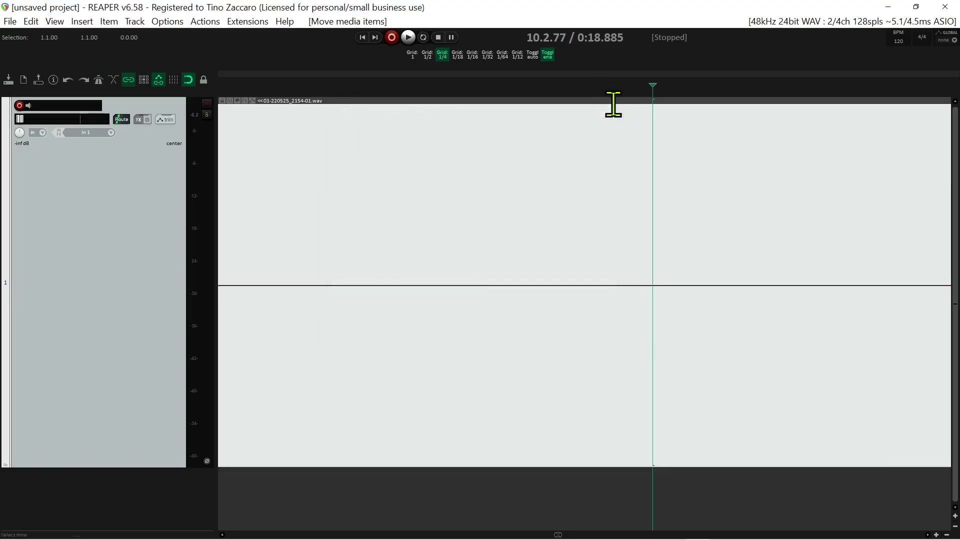
right_click(561, 48)
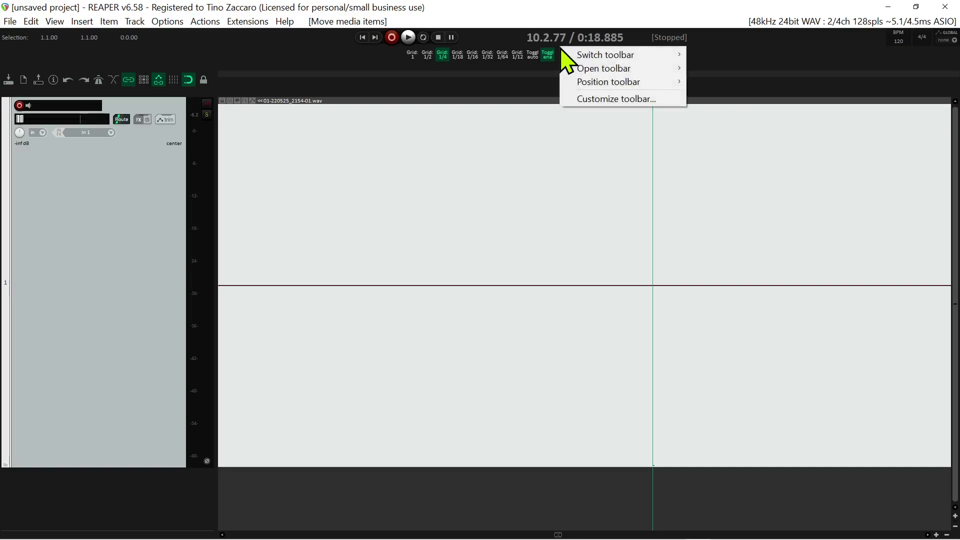
mouse_move(584, 67)
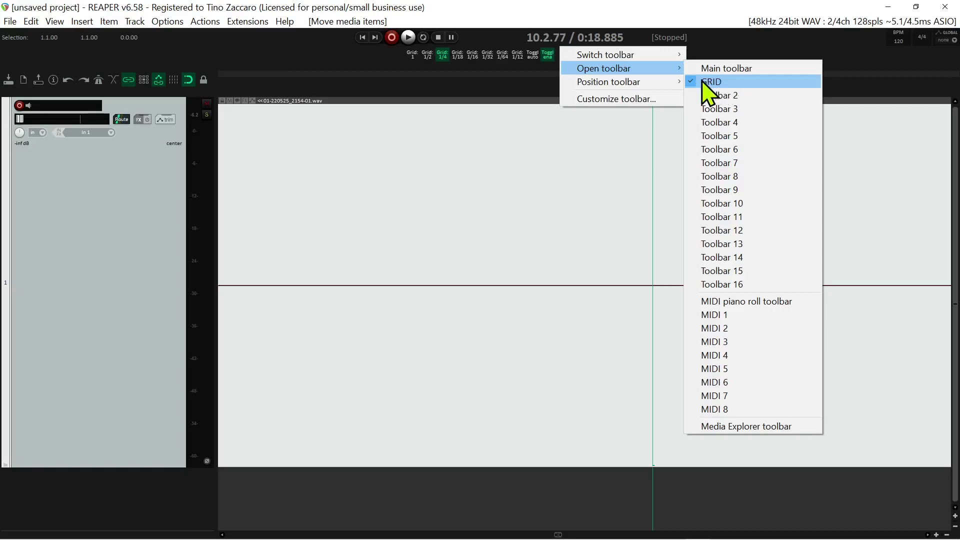
left_click(312, 43)
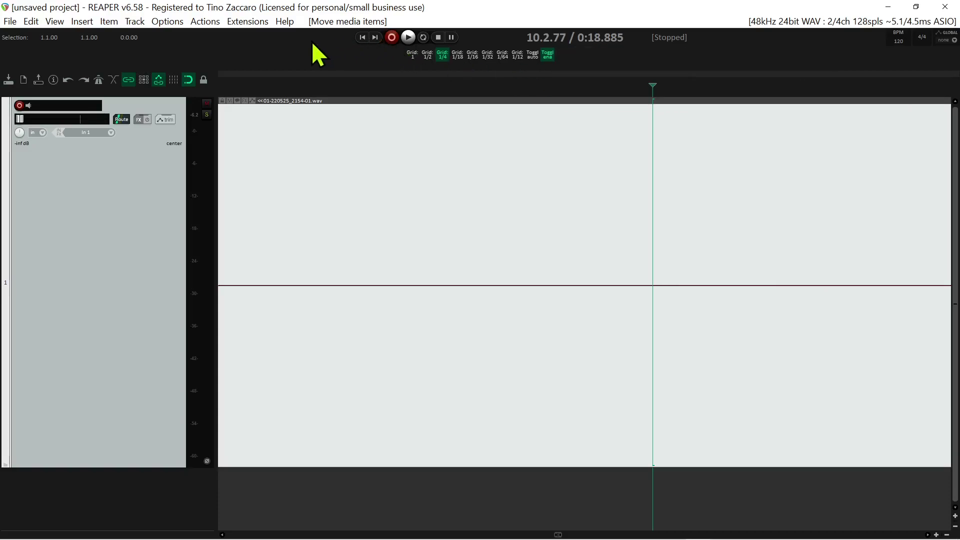
Set the GRID toolbar's position to At top of main window
right_click(559, 52)
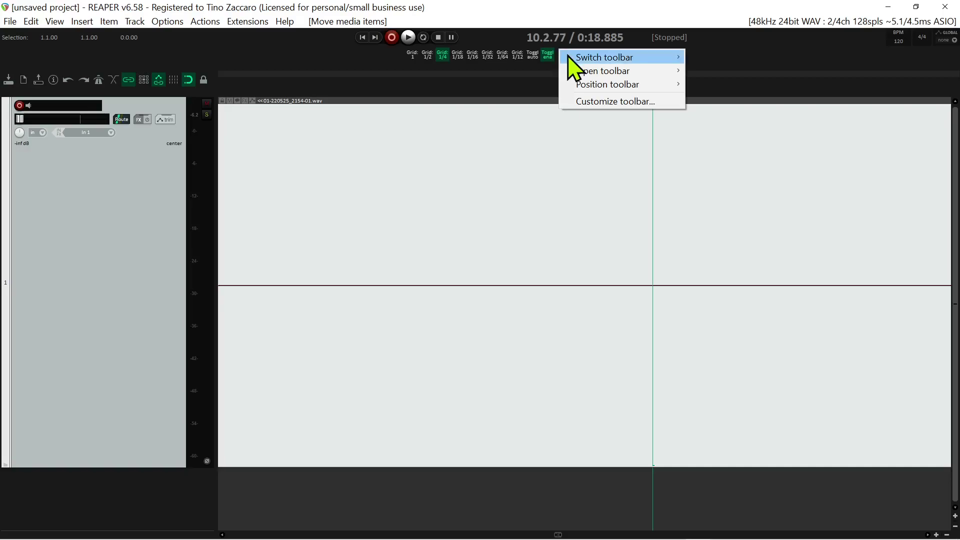
mouse_move(580, 93)
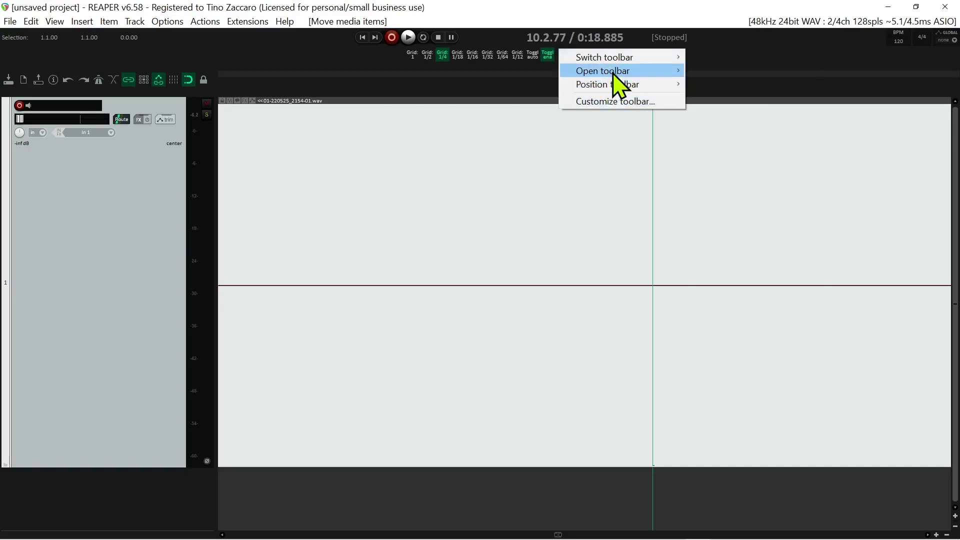
mouse_move(680, 86)
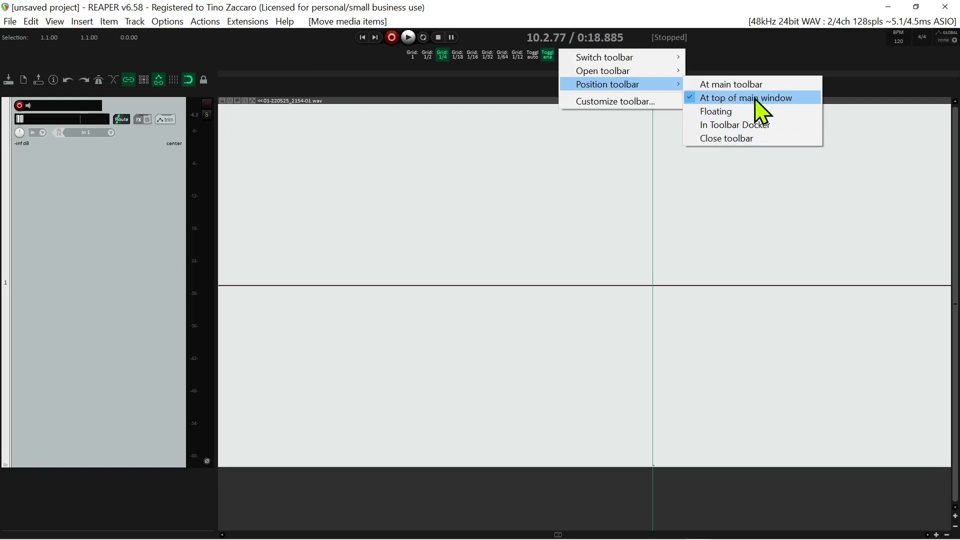
left_click(332, 50)
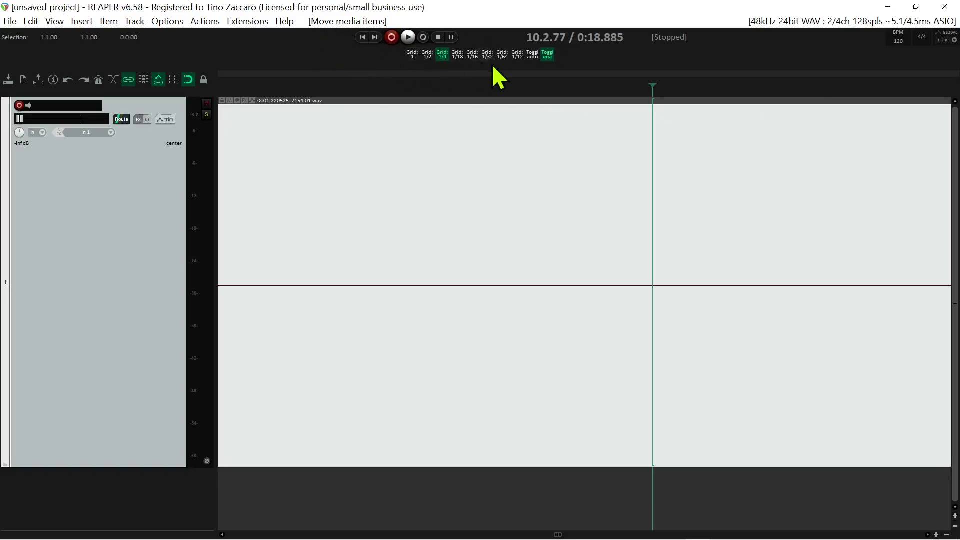